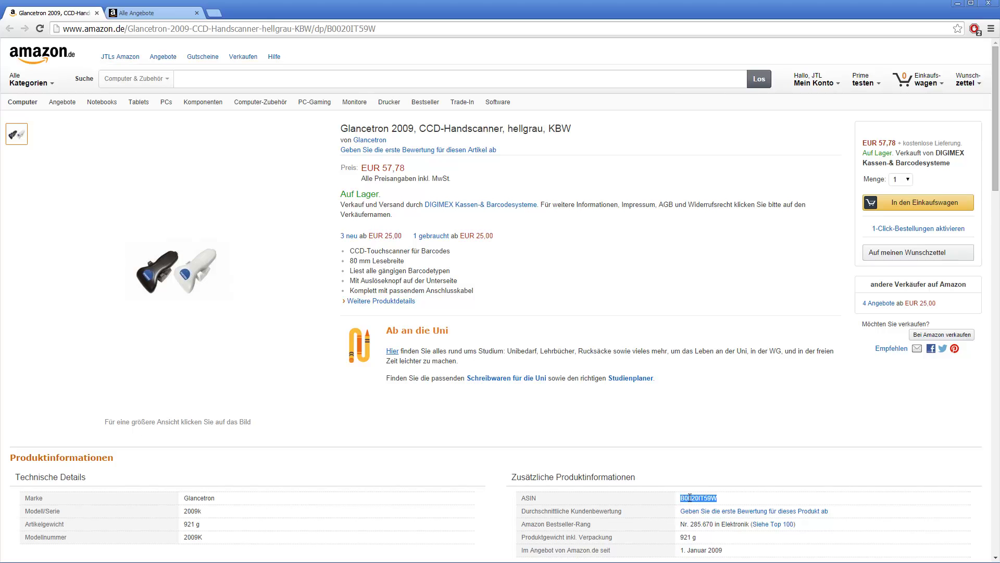
- Copy the ASIN B0020IT59W from the Glancetron 2009 product page and switch to JTL-Wawi
right_click(711, 497)
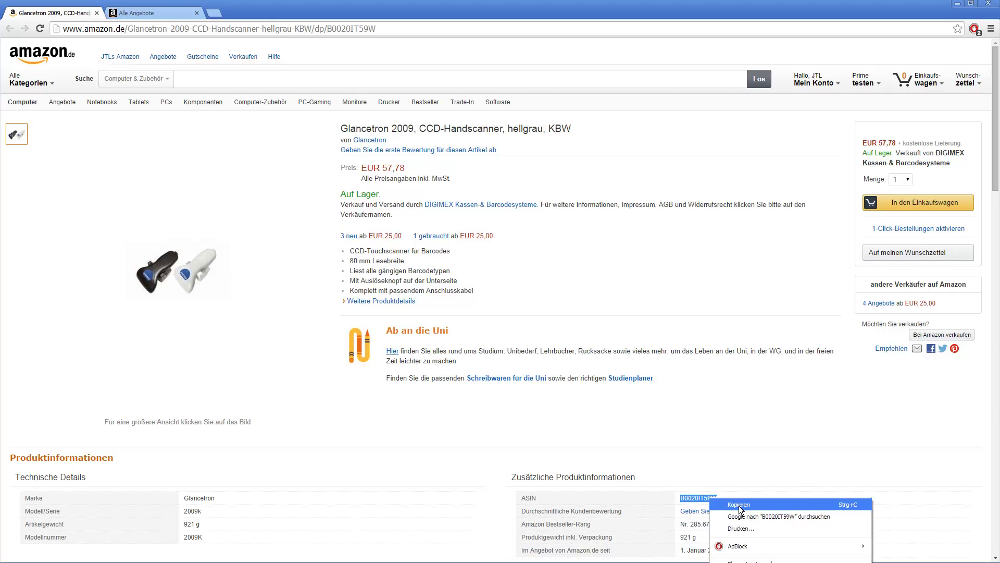
click(738, 504)
key(alt+Tab)
- Paste the copied ASIN B0020IT59W into the miscellaneous details of article 2009k and save the article
double_click(253, 242)
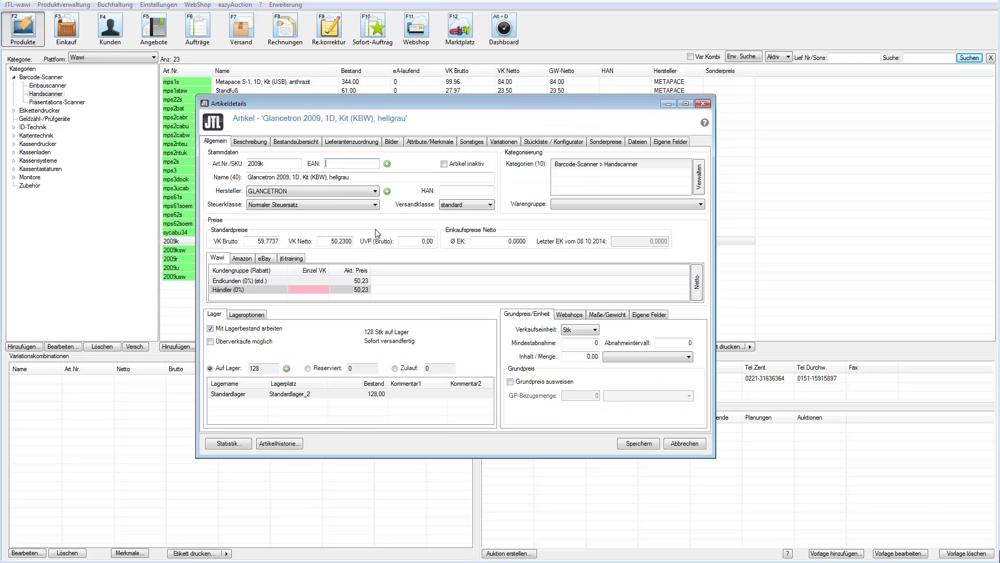
click(473, 141)
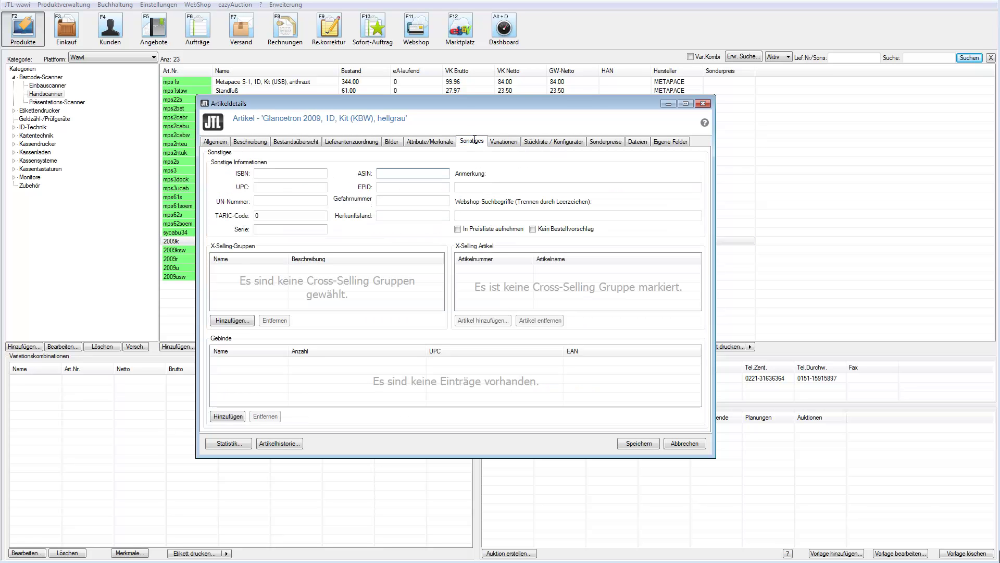
right_click(383, 173)
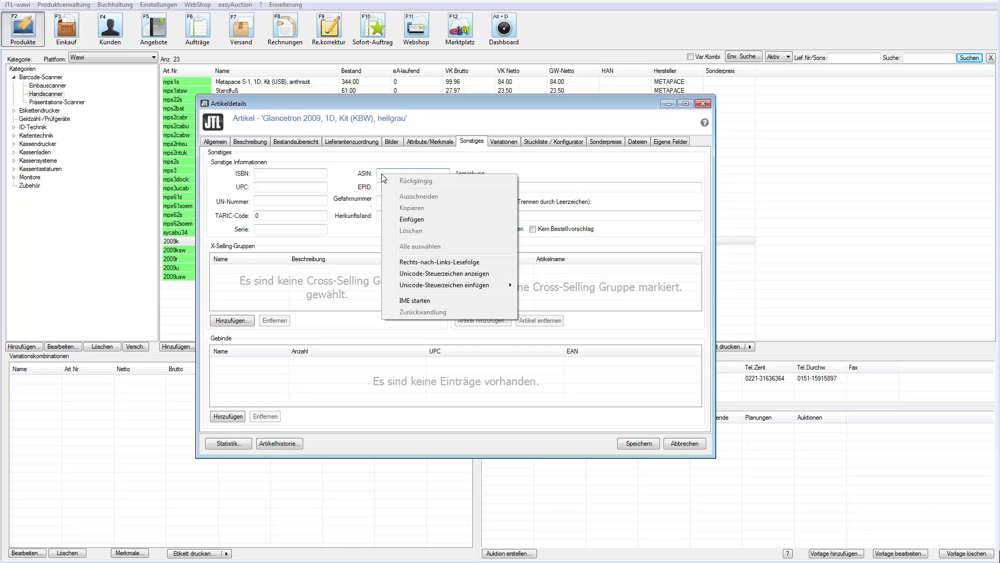
click(437, 218)
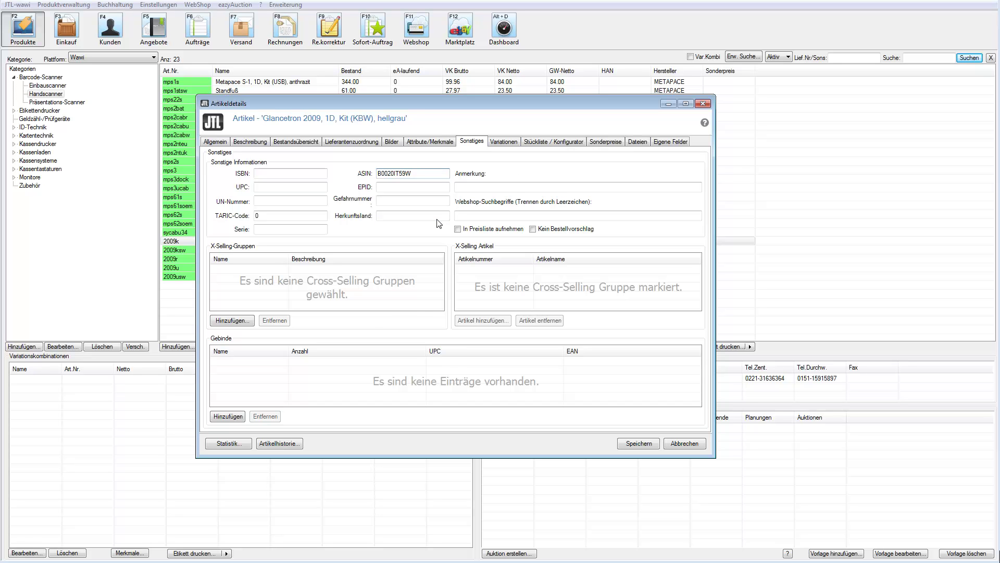
click(636, 444)
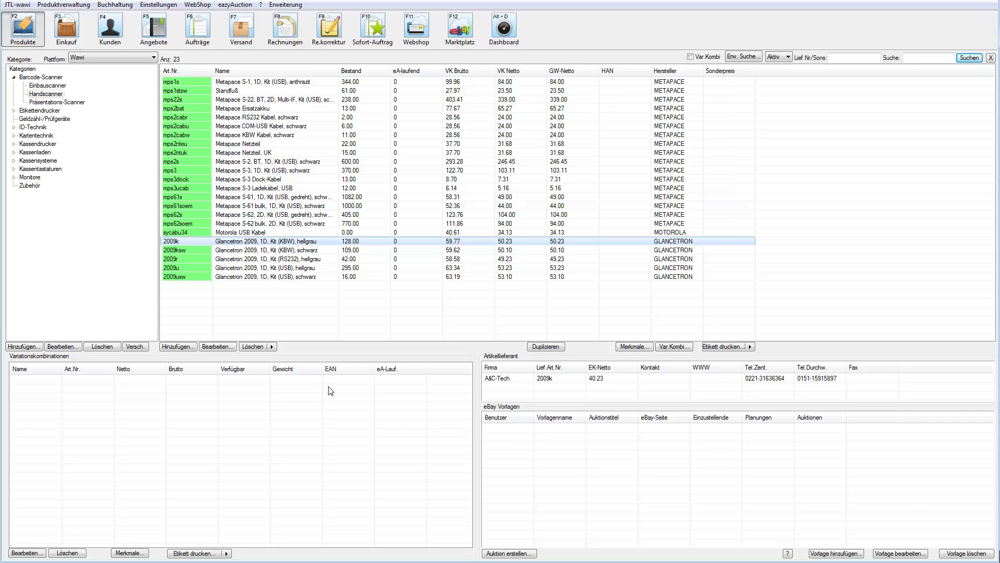
- Start preparing article 2009k for an Amazon offer, choosing the account JTL-Software and the platform Amazon.de
right_click(244, 245)
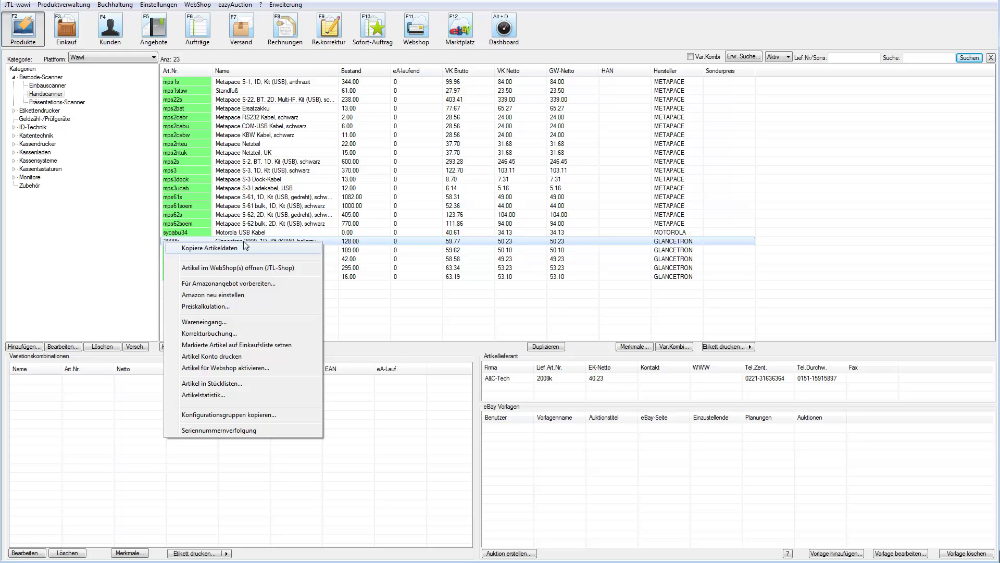
click(250, 284)
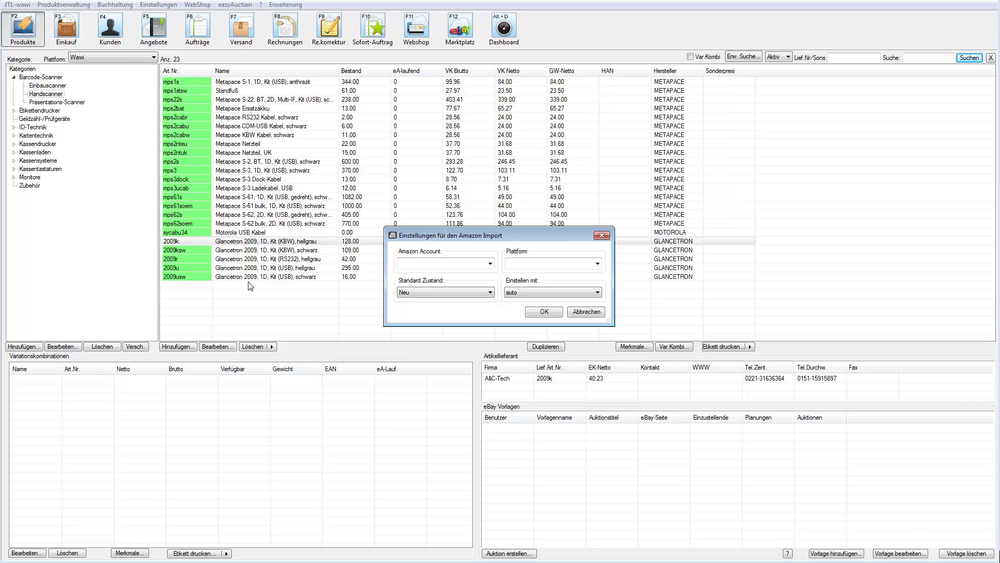
click(491, 263)
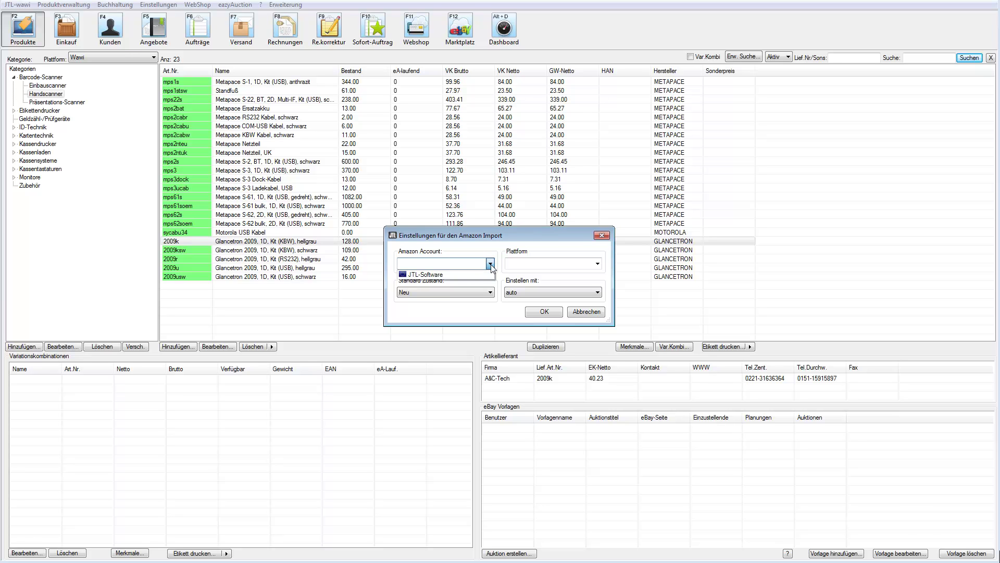
click(449, 277)
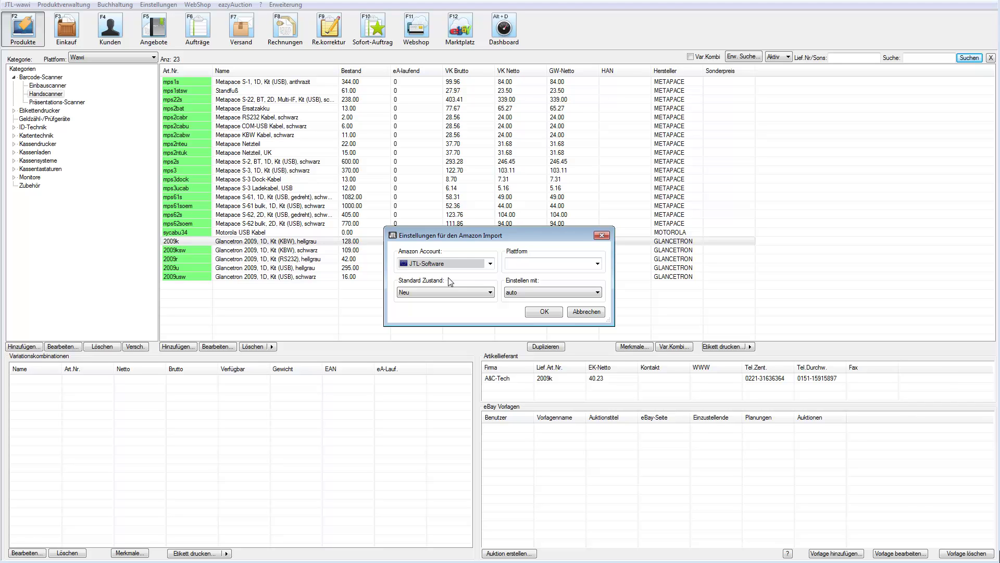
click(598, 263)
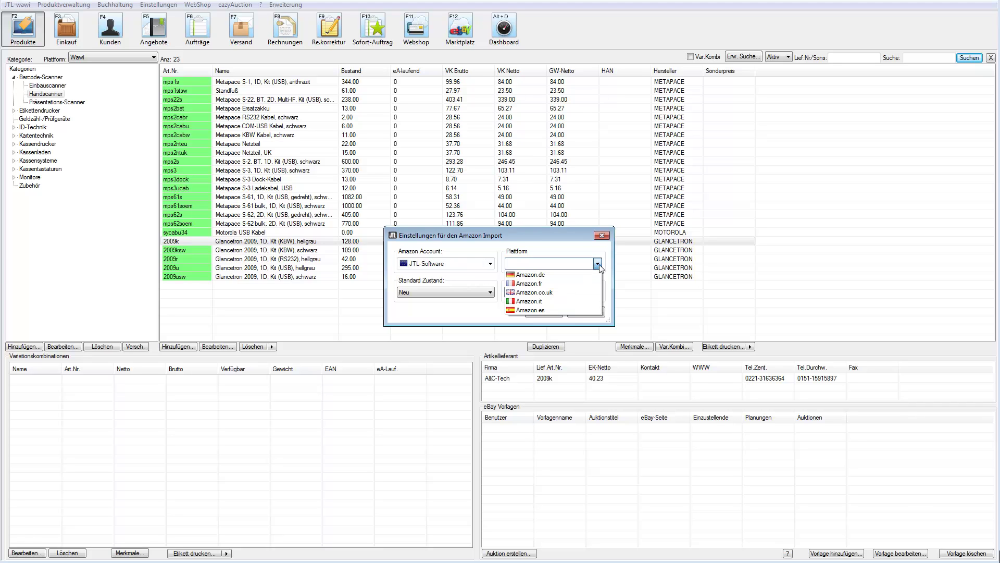
click(556, 275)
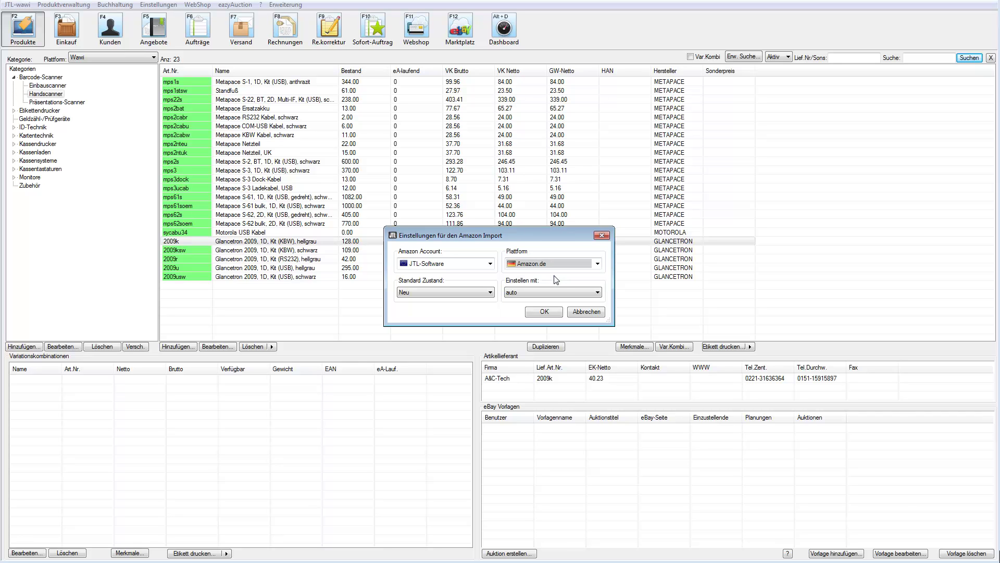
- Use the standard condition Neu and the listing method auto, then run the Amazon import and dismiss its report
click(490, 293)
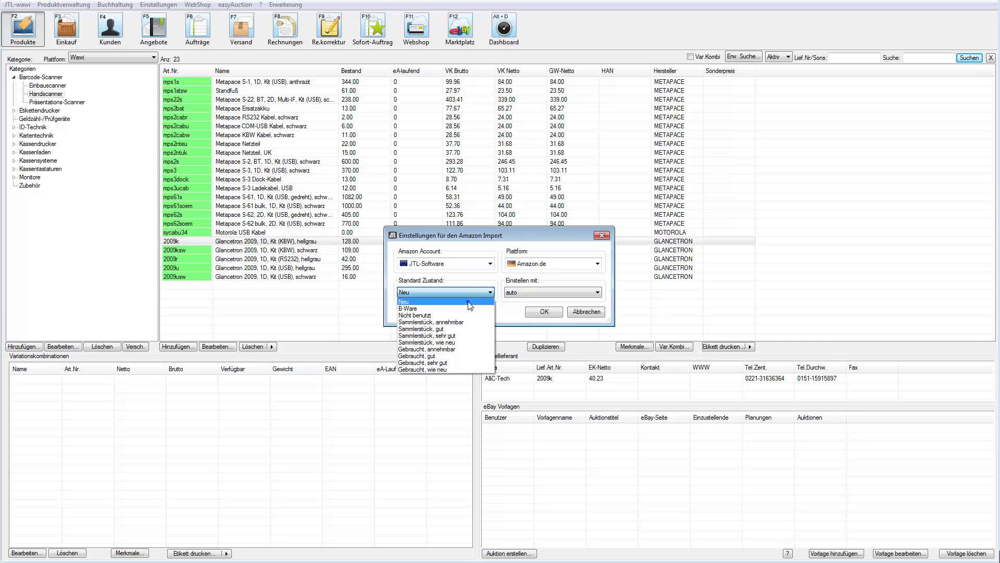
click(468, 301)
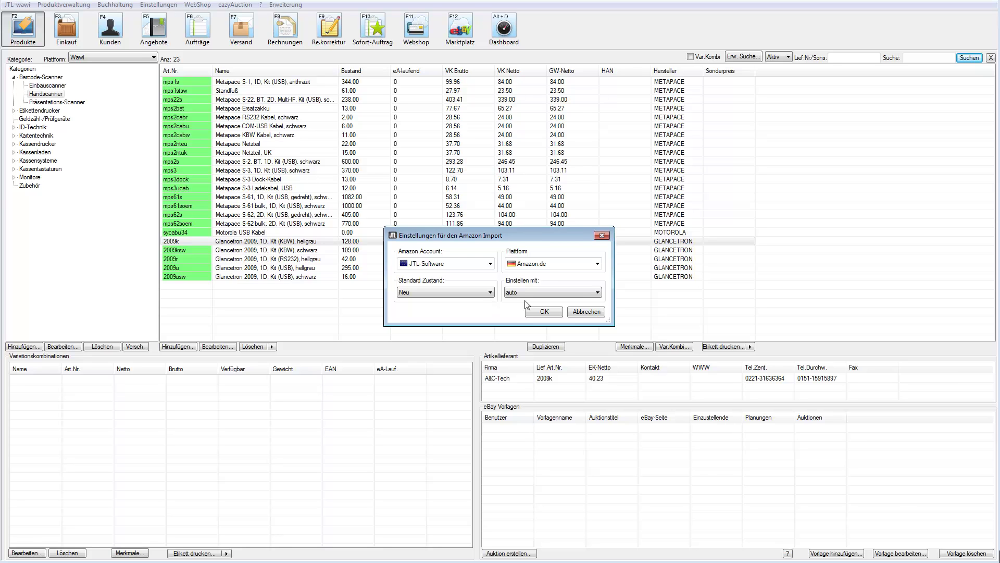
click(591, 292)
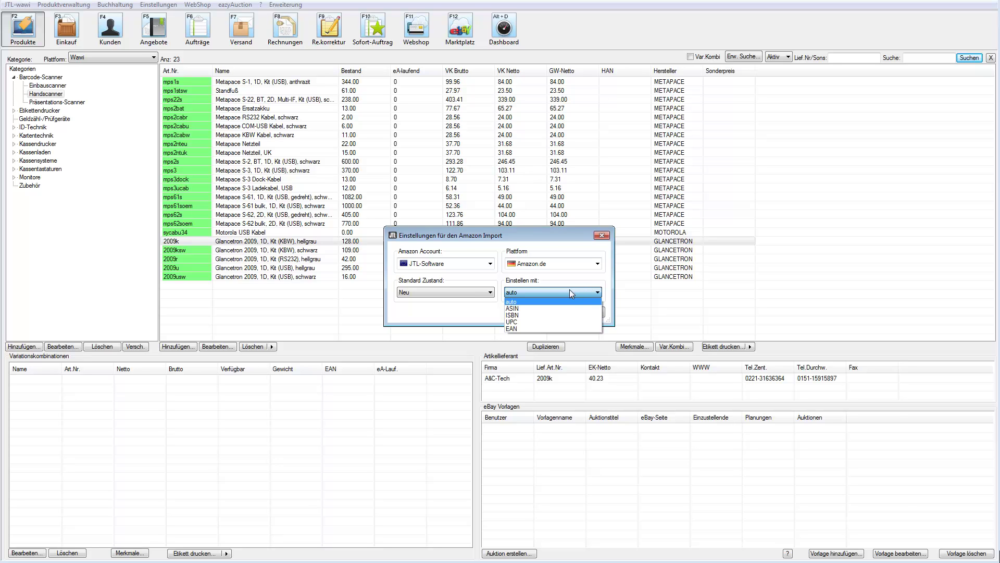
click(564, 293)
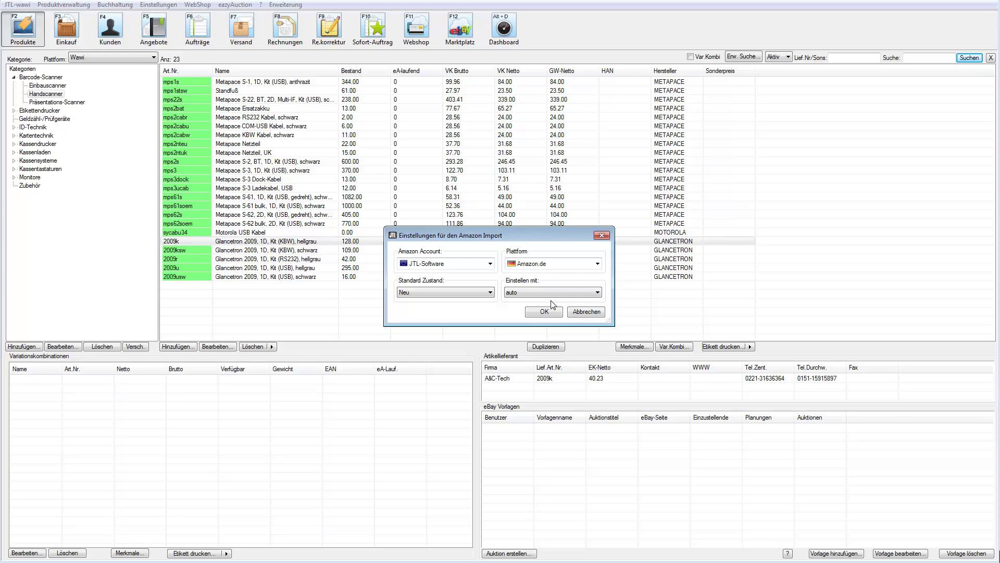
click(552, 314)
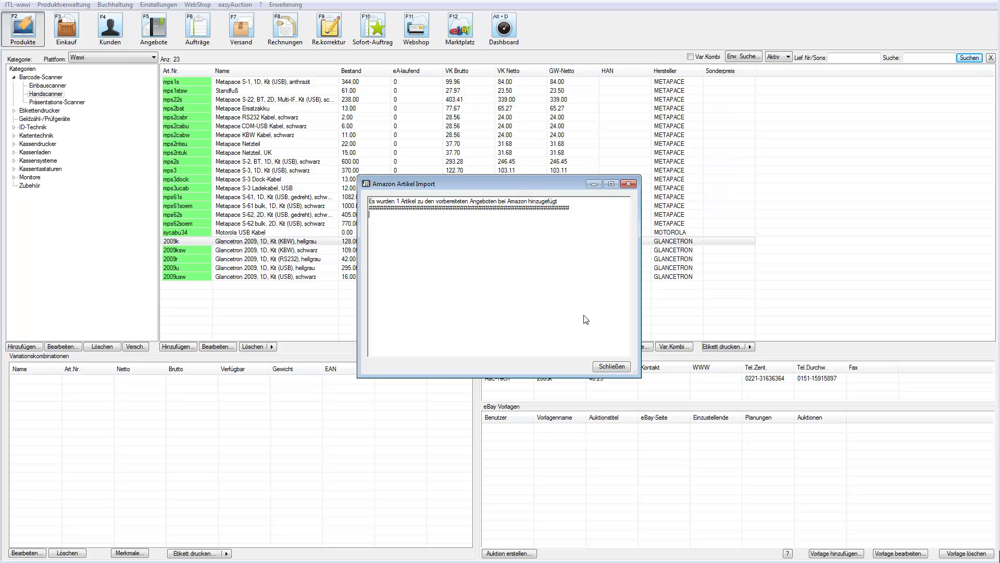
click(611, 367)
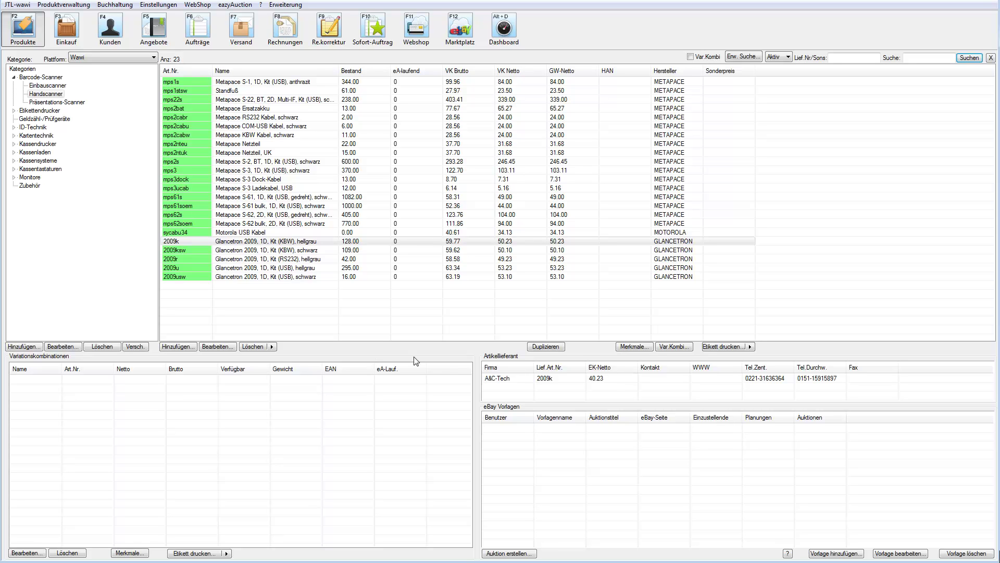
- Prepare articles 2009ksw, 2009r, 2009u and 2009usw together for Amazon offers with account JTL-Software and platform Amazon.de
click(228, 253)
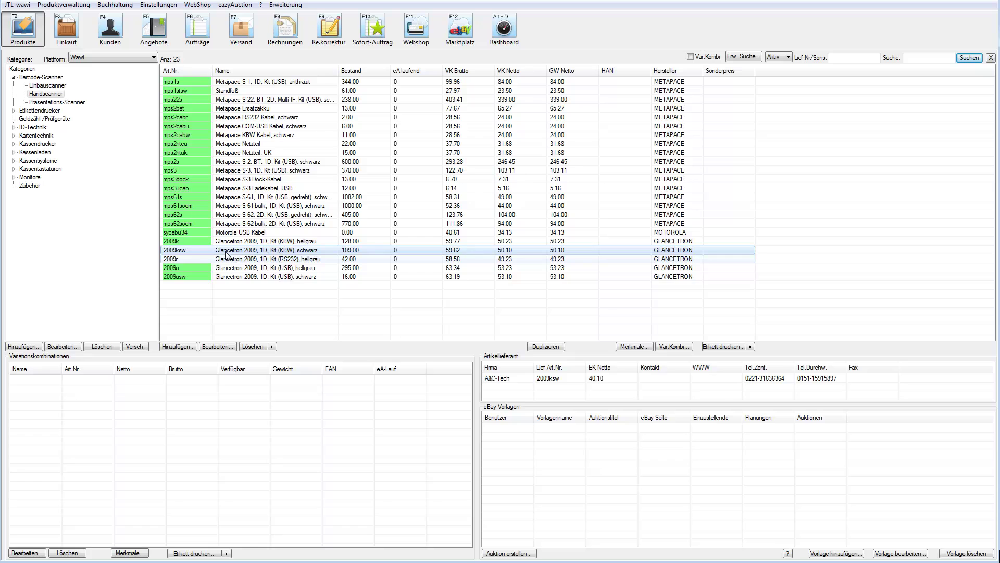
shift+click(232, 279)
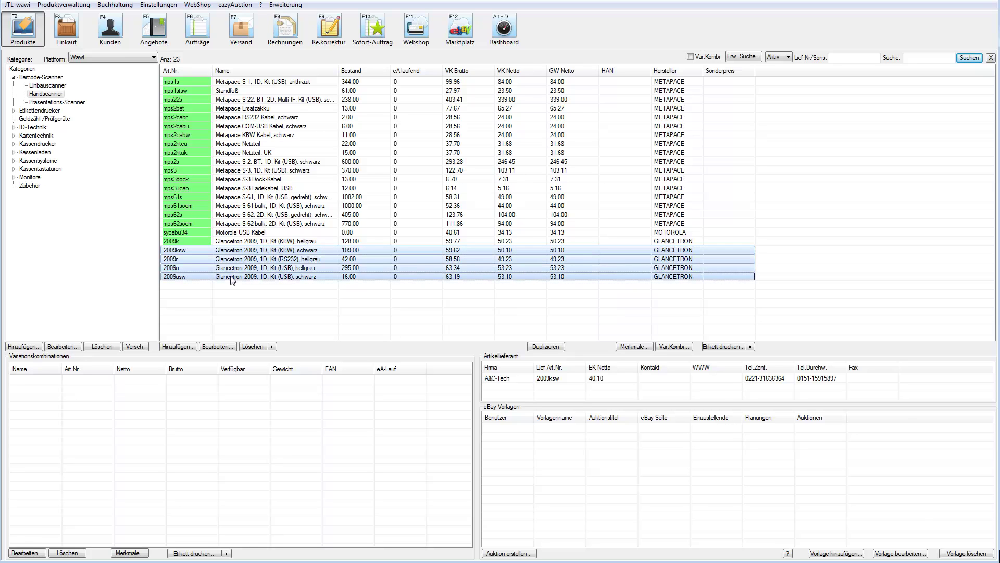
right_click(249, 258)
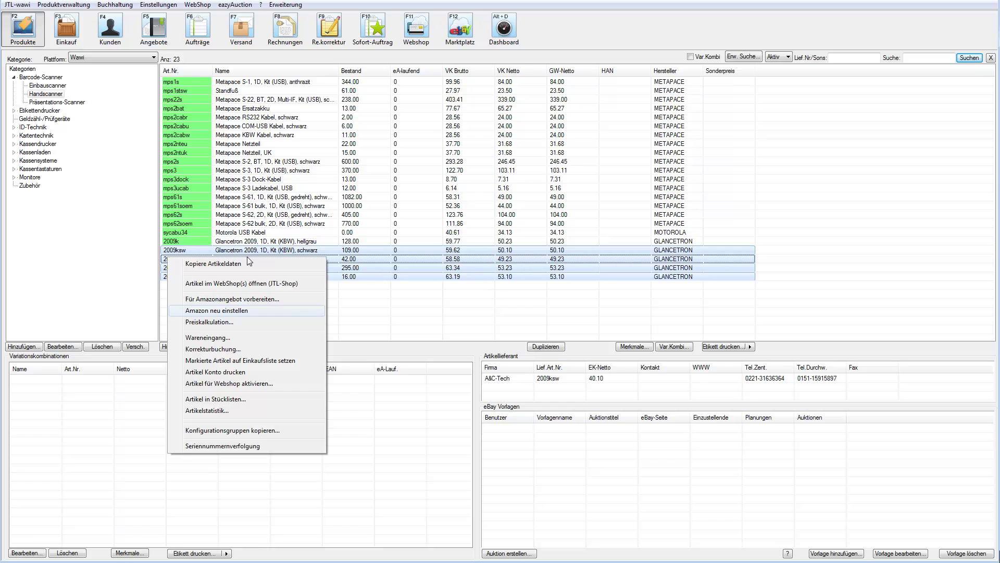
click(256, 298)
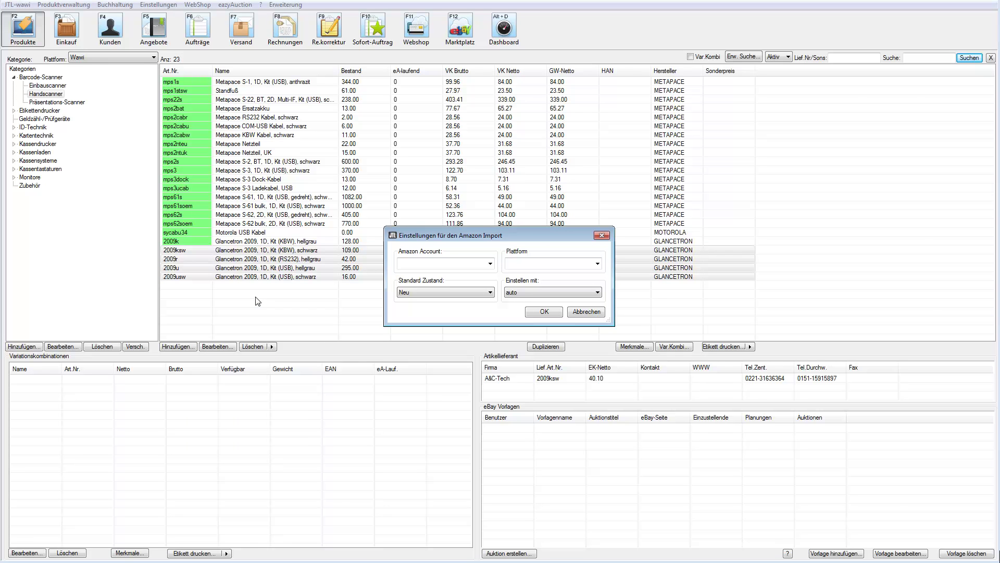
click(491, 263)
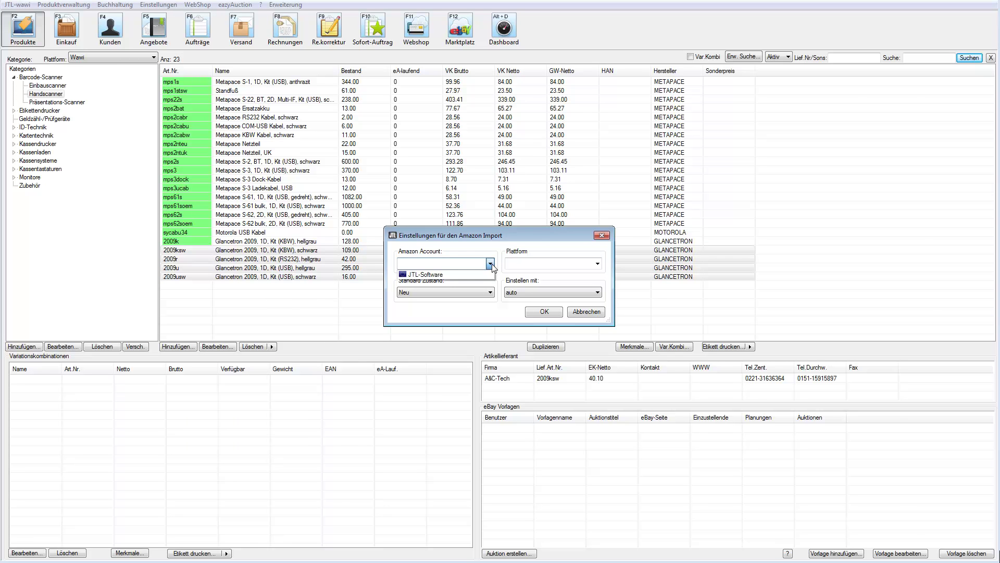
click(473, 275)
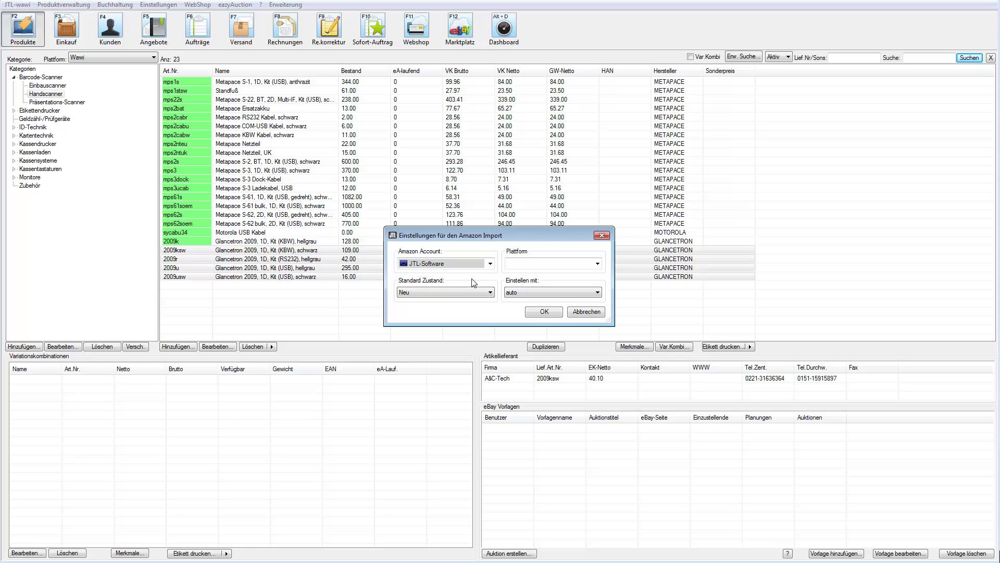
click(598, 264)
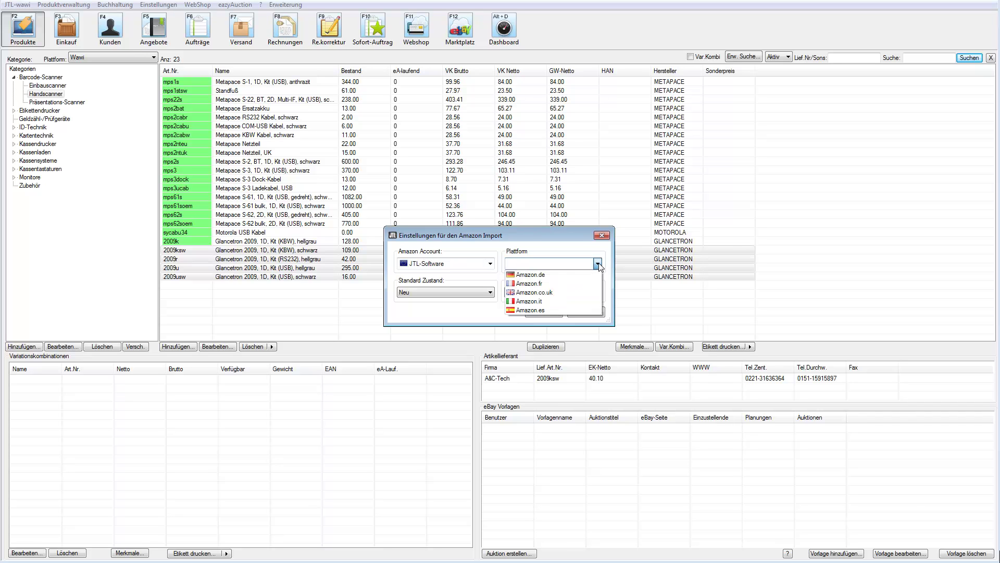
click(555, 274)
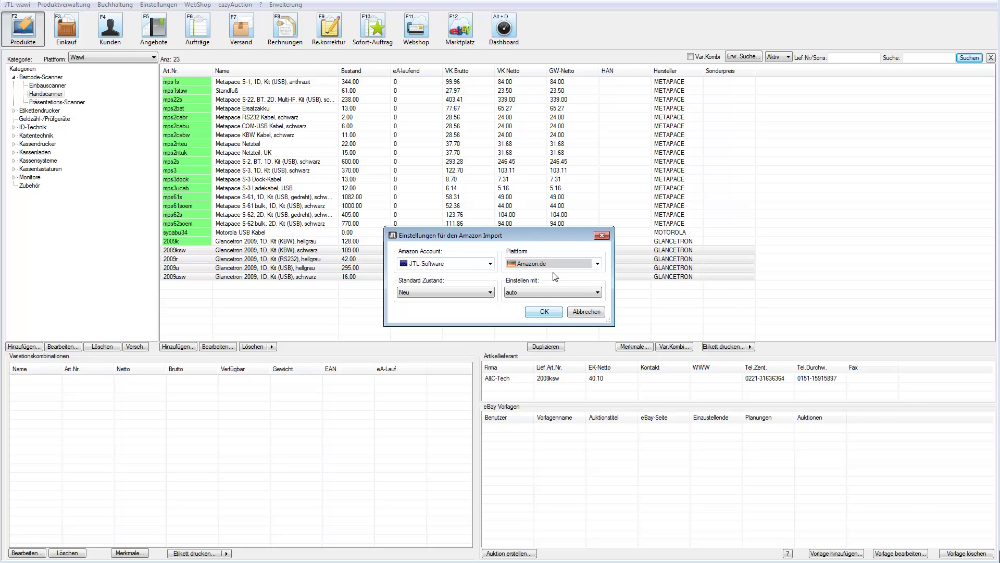
click(544, 311)
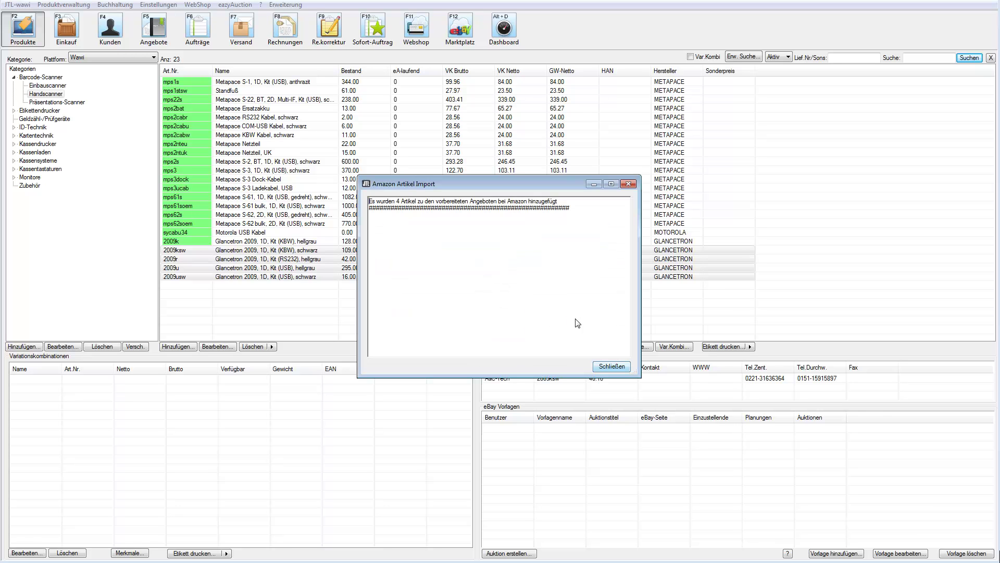
click(612, 366)
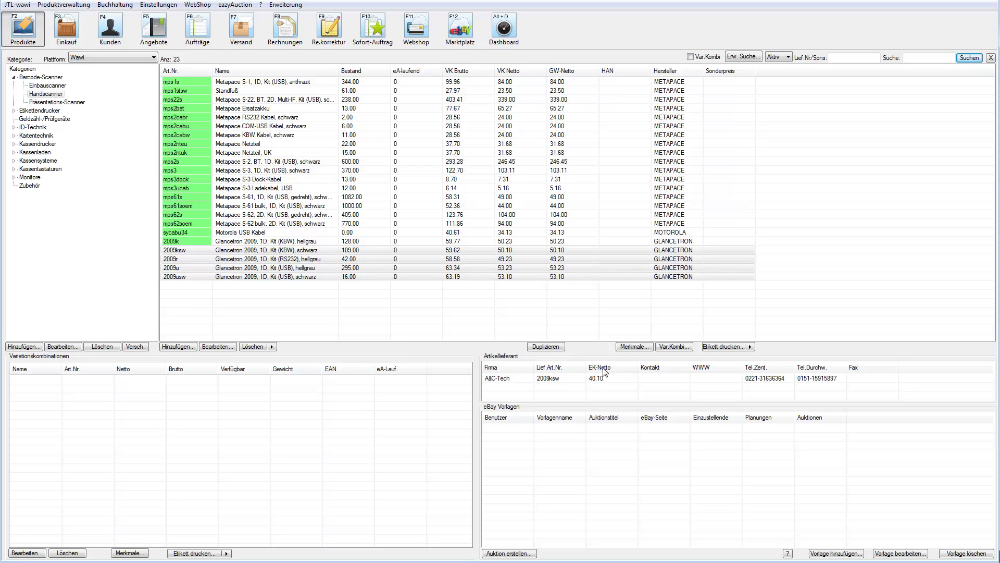
- Open the Amazon offers waiting to be listed and delete the prepared offers 2009ksw, 2009r, 2009u and 2009usw
click(461, 34)
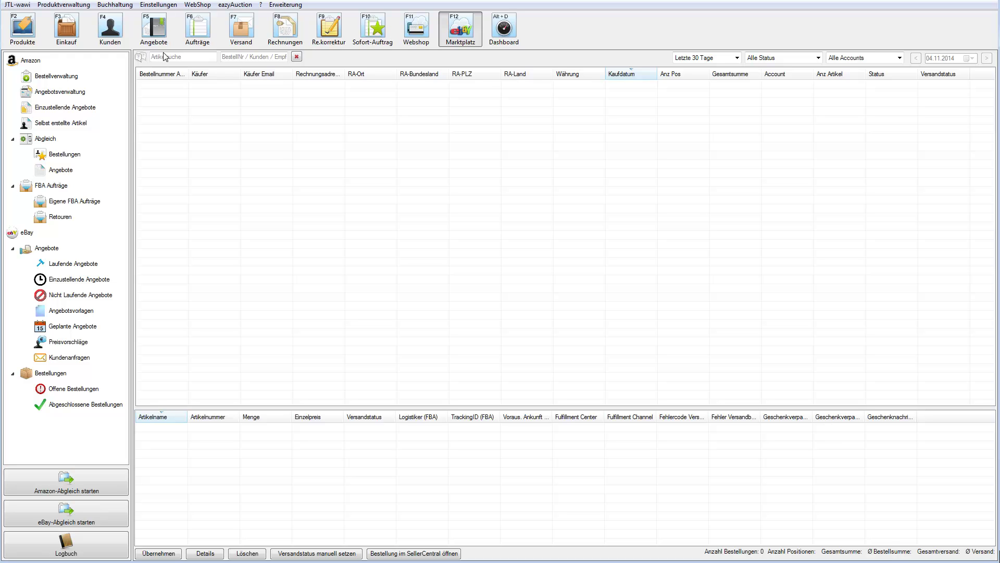
click(79, 107)
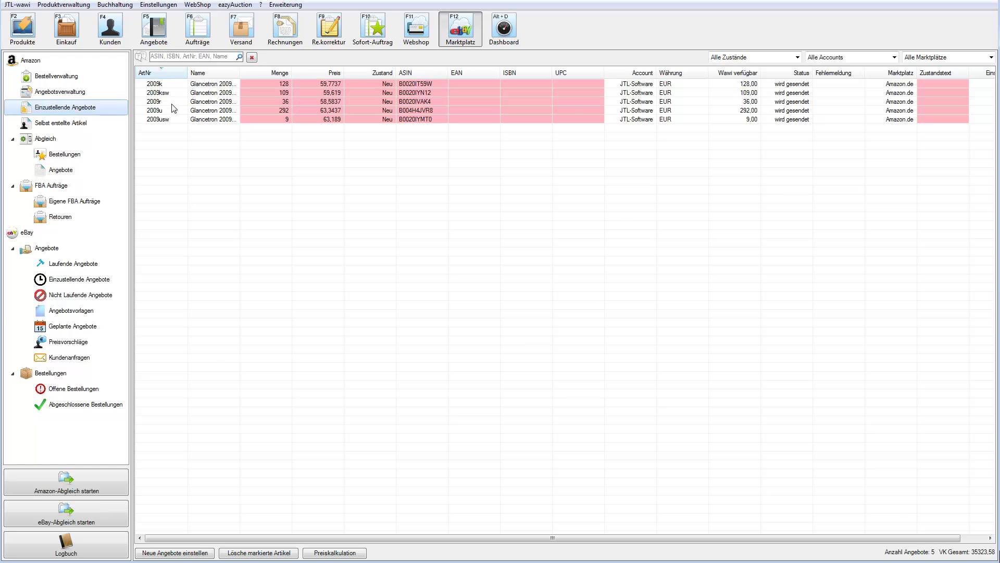
click(197, 93)
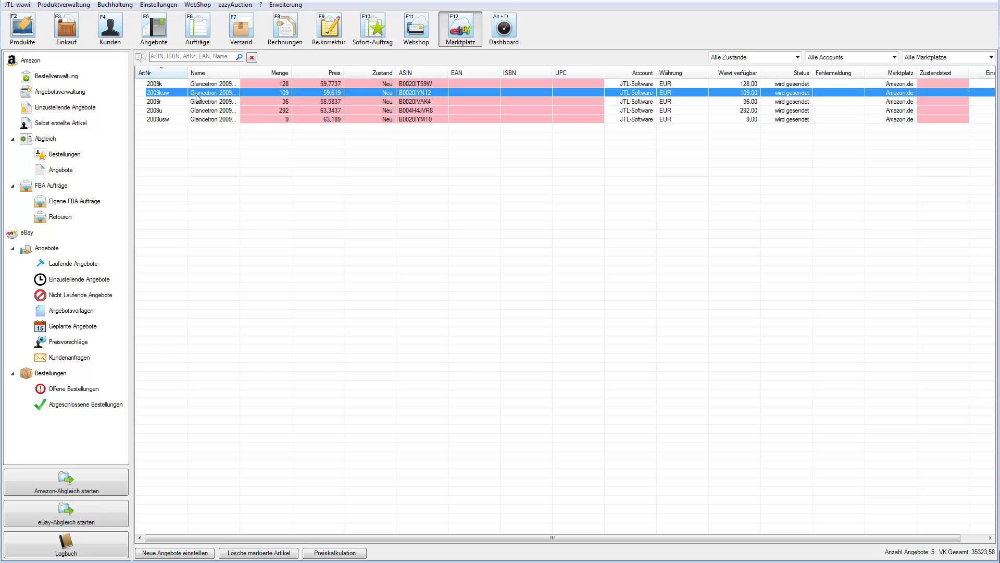
shift+click(192, 120)
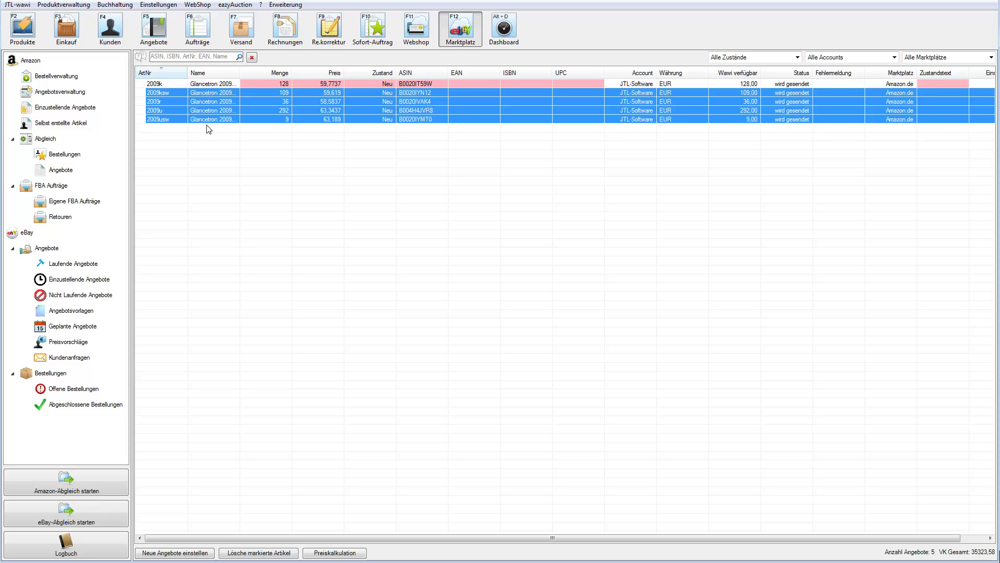
click(257, 553)
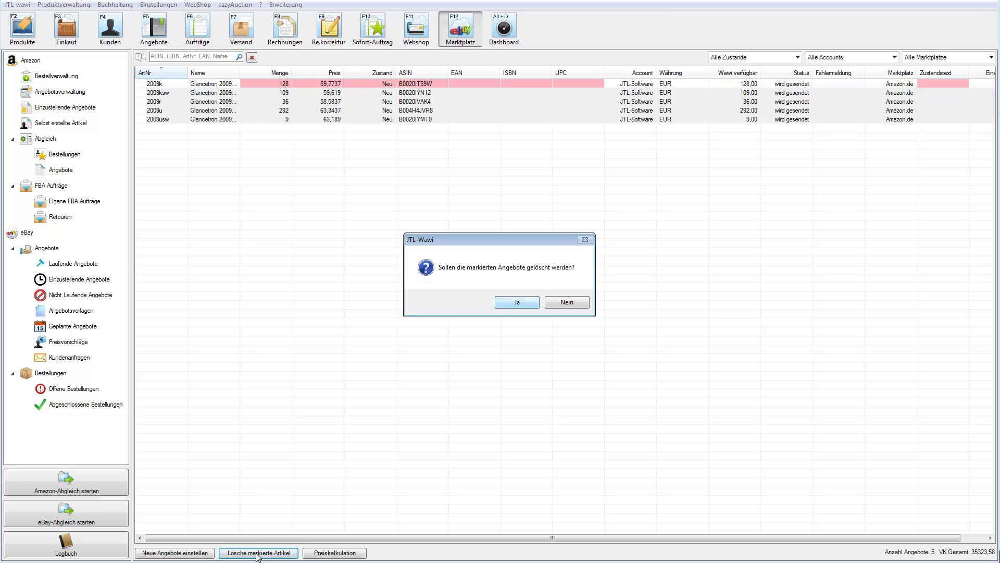
click(517, 302)
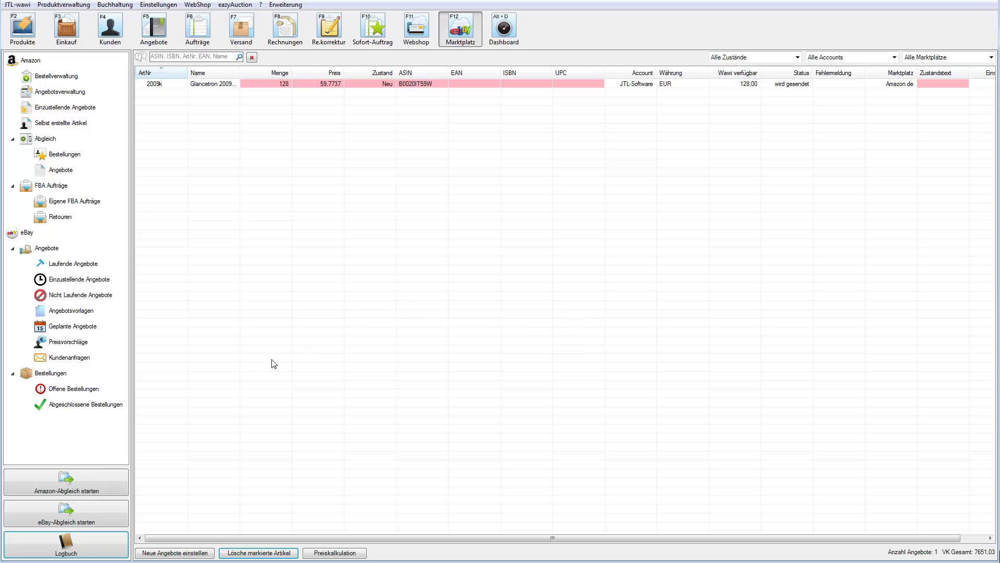
- Create and save new Amazon offers for articles 2009ksw, 2009r, 2009u and 2009usw from the Handscanner category, using JTL-Software, Amazon.de and condition Neu
click(183, 552)
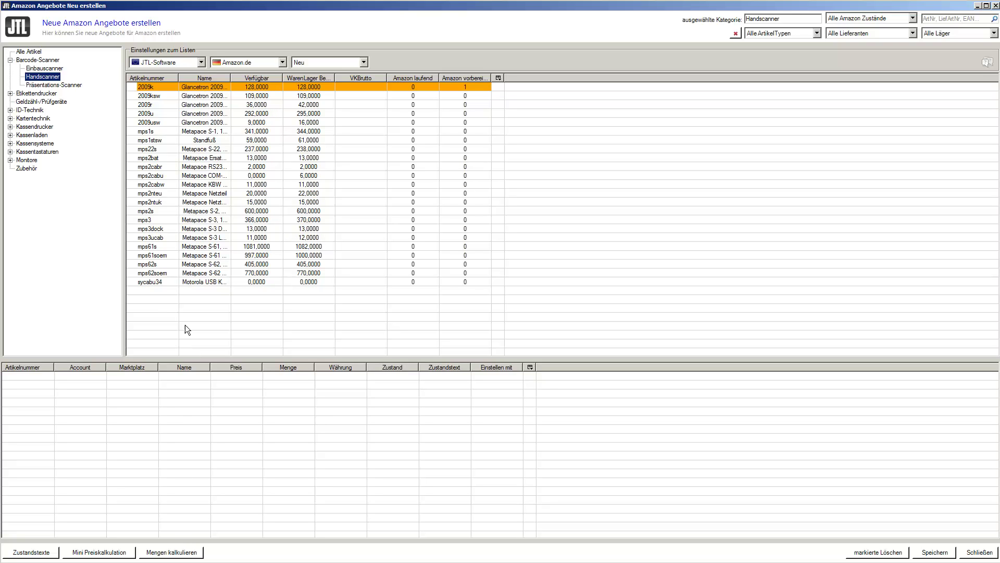
double_click(186, 97)
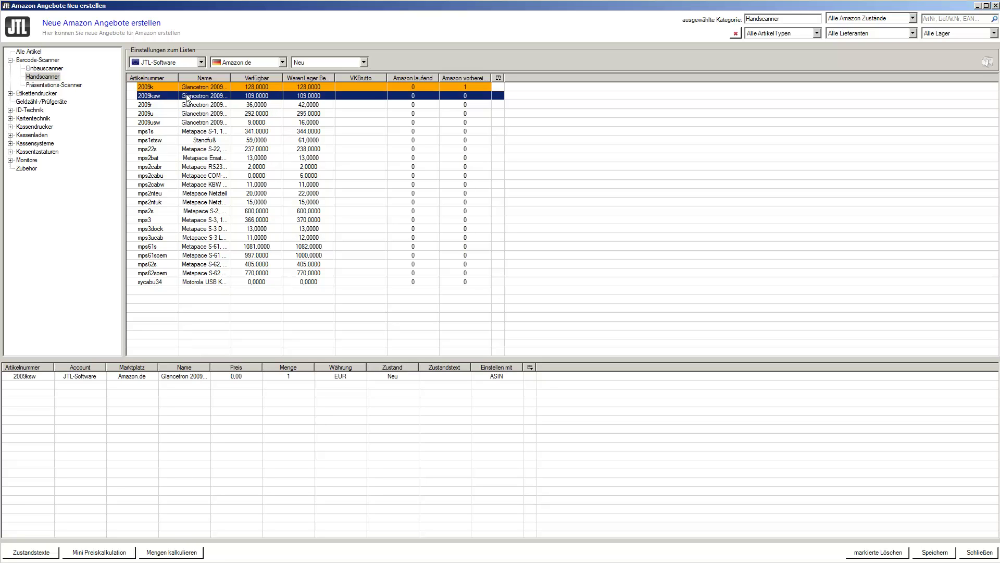
double_click(188, 105)
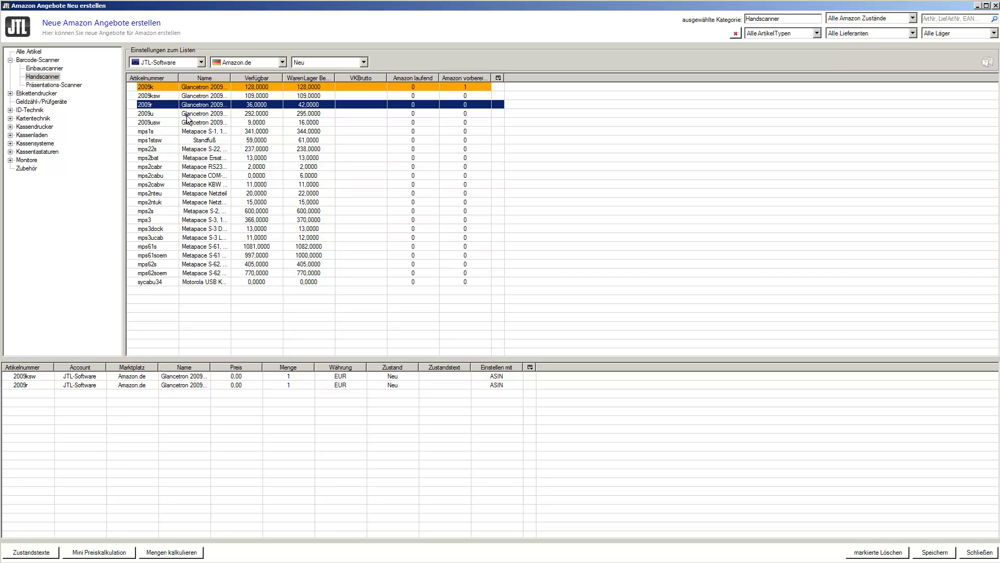
double_click(188, 113)
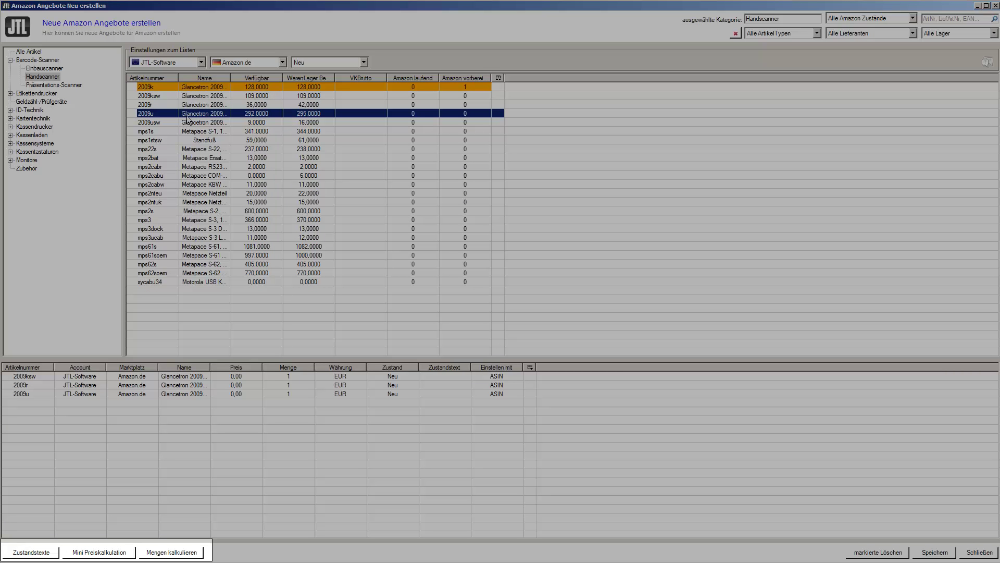
double_click(188, 124)
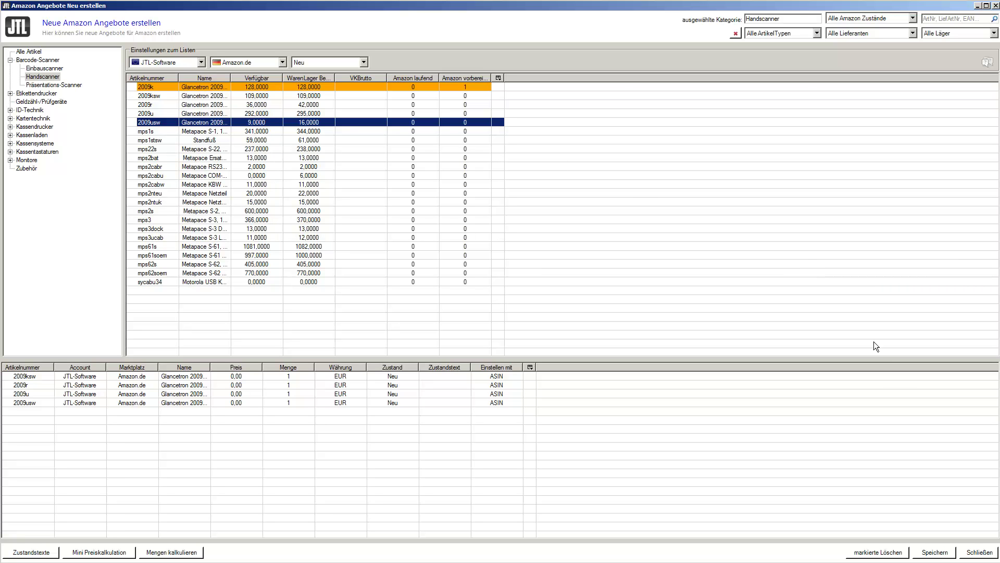
click(935, 552)
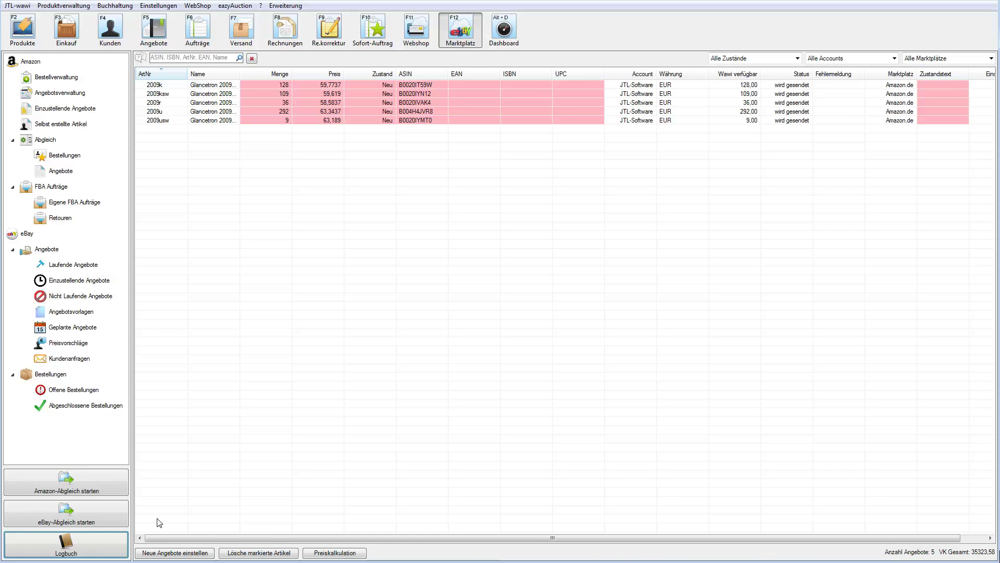
- Start the Amazon synchronisation with only the option Mit Amazon abgleichen enabled to send the waiting offers
click(104, 490)
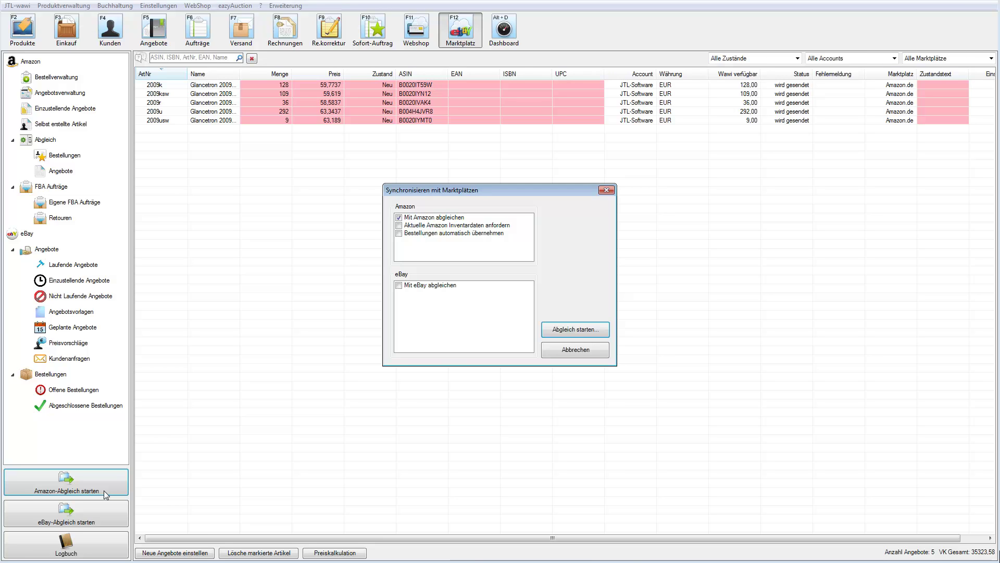
click(596, 332)
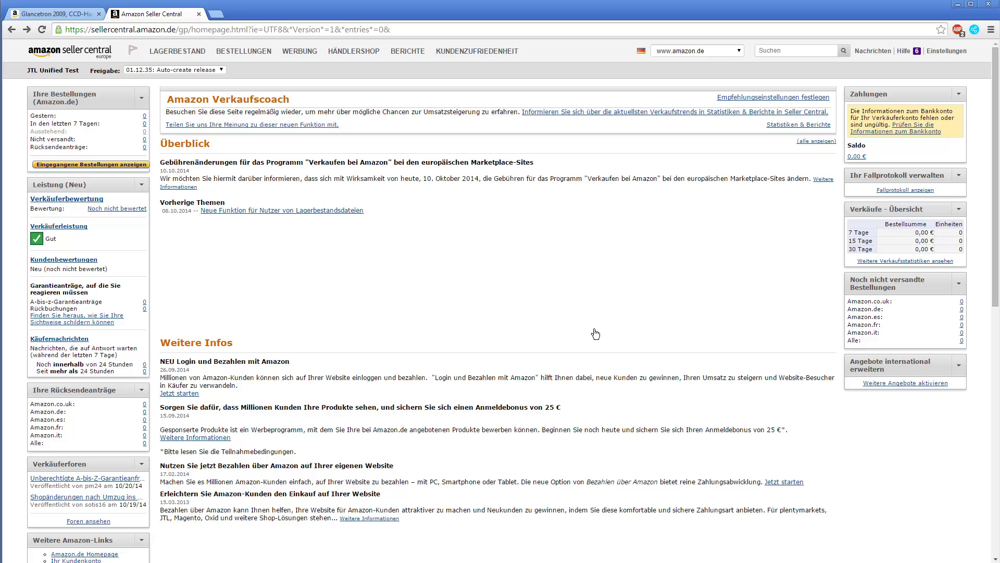
- In Amazon Seller Central, view the inventory reports and the complete inventory list to check the Glancetron 2009 offers
mouse_move(187, 55)
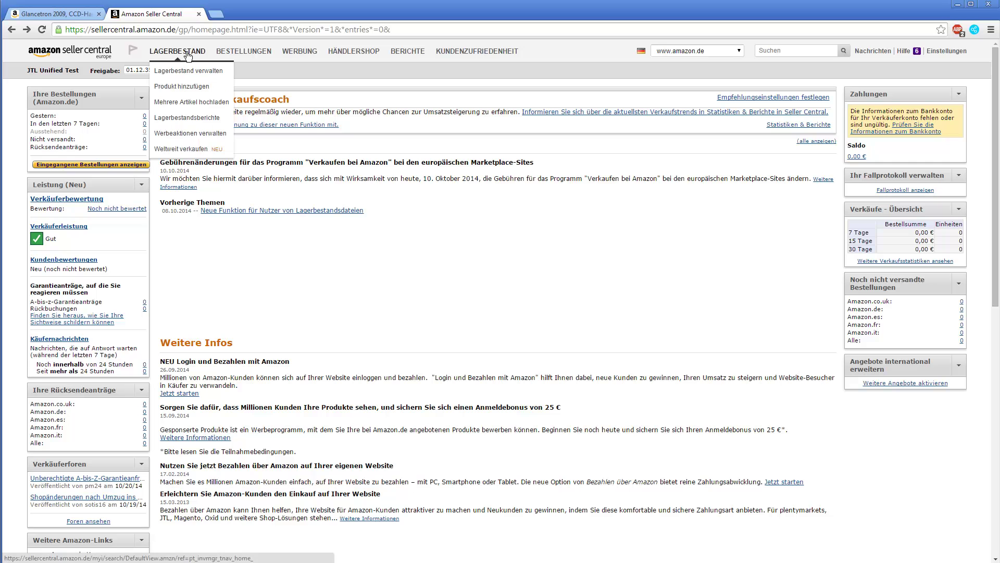
click(192, 117)
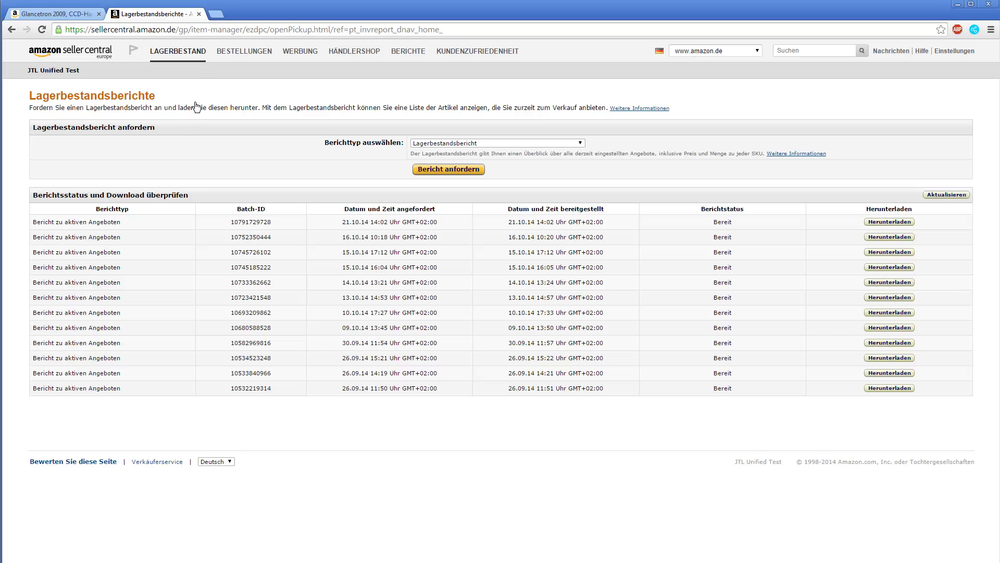
click(197, 51)
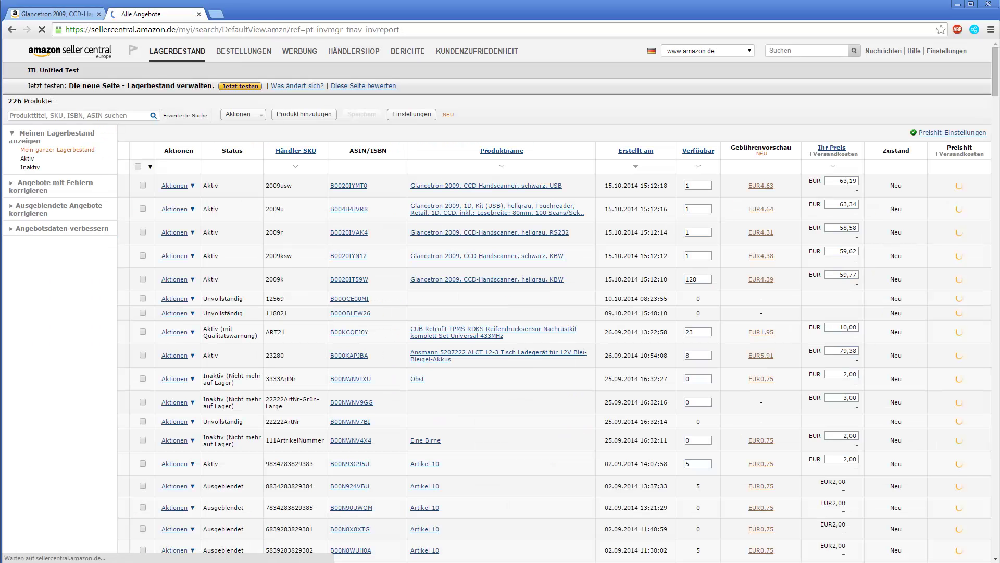
- Switch back to JTL-Wawi, run the Amazon synchronisation again with Mit Amazon abgleichen, and open the Amazon offer management
key(alt+Tab)
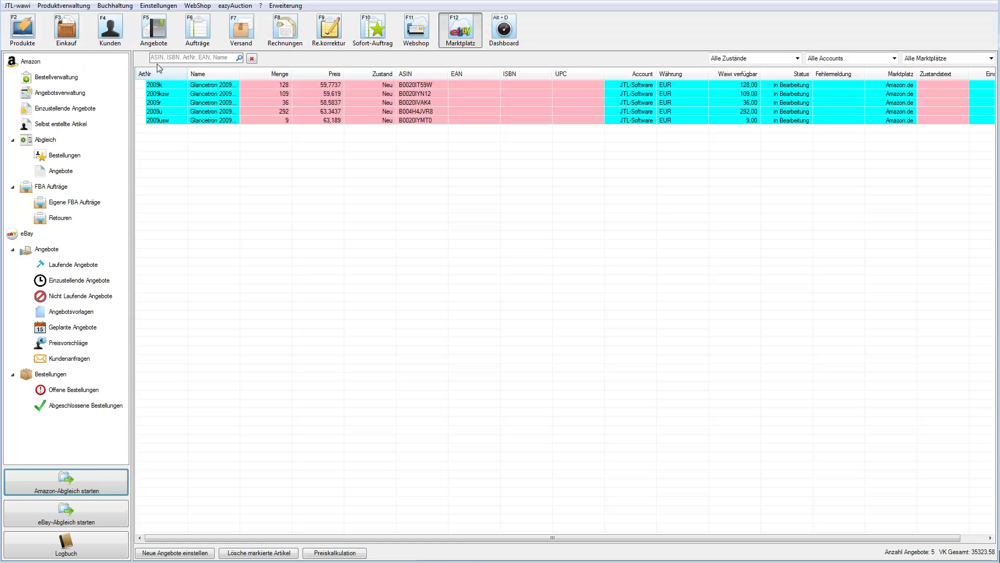
click(90, 490)
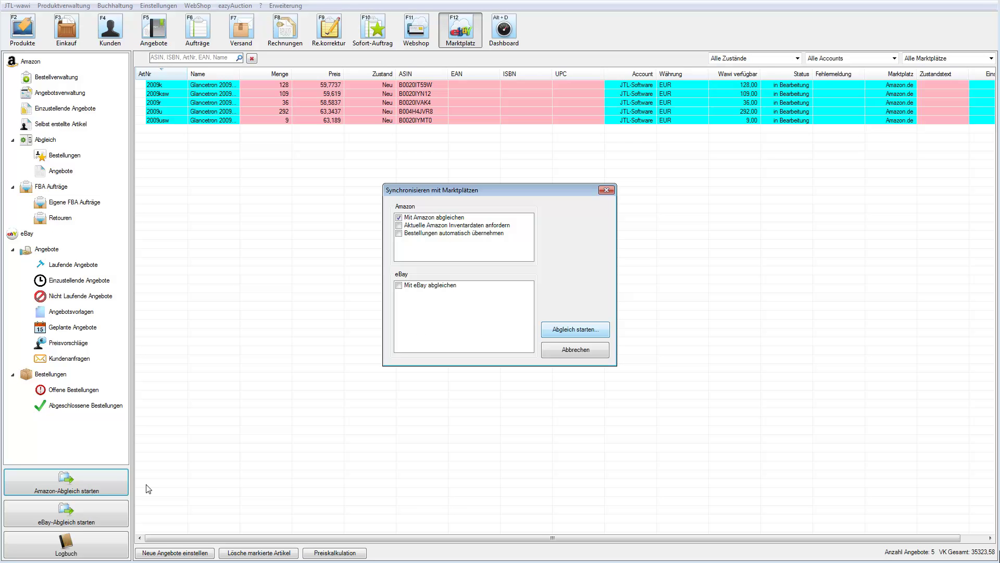
click(575, 329)
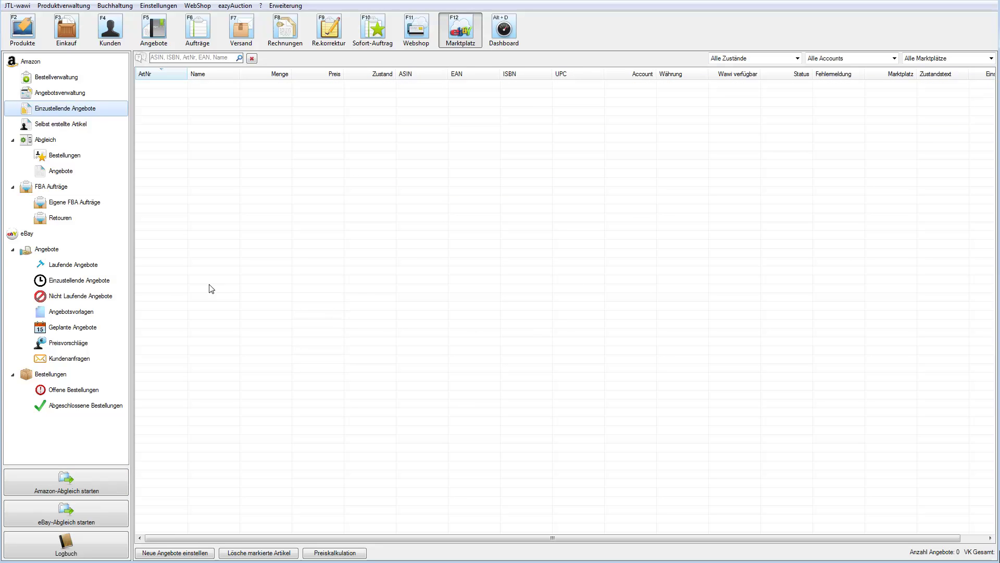
click(26, 93)
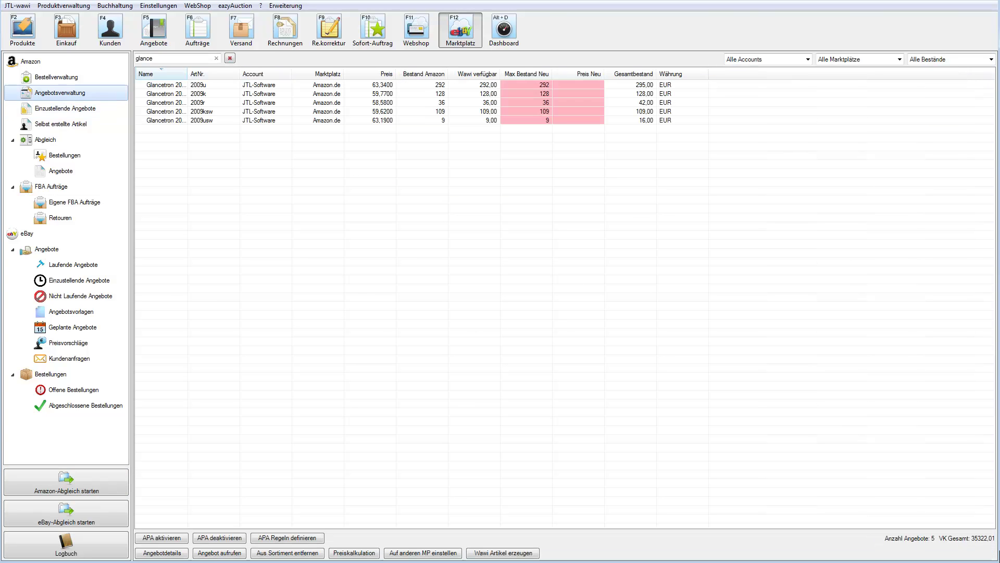